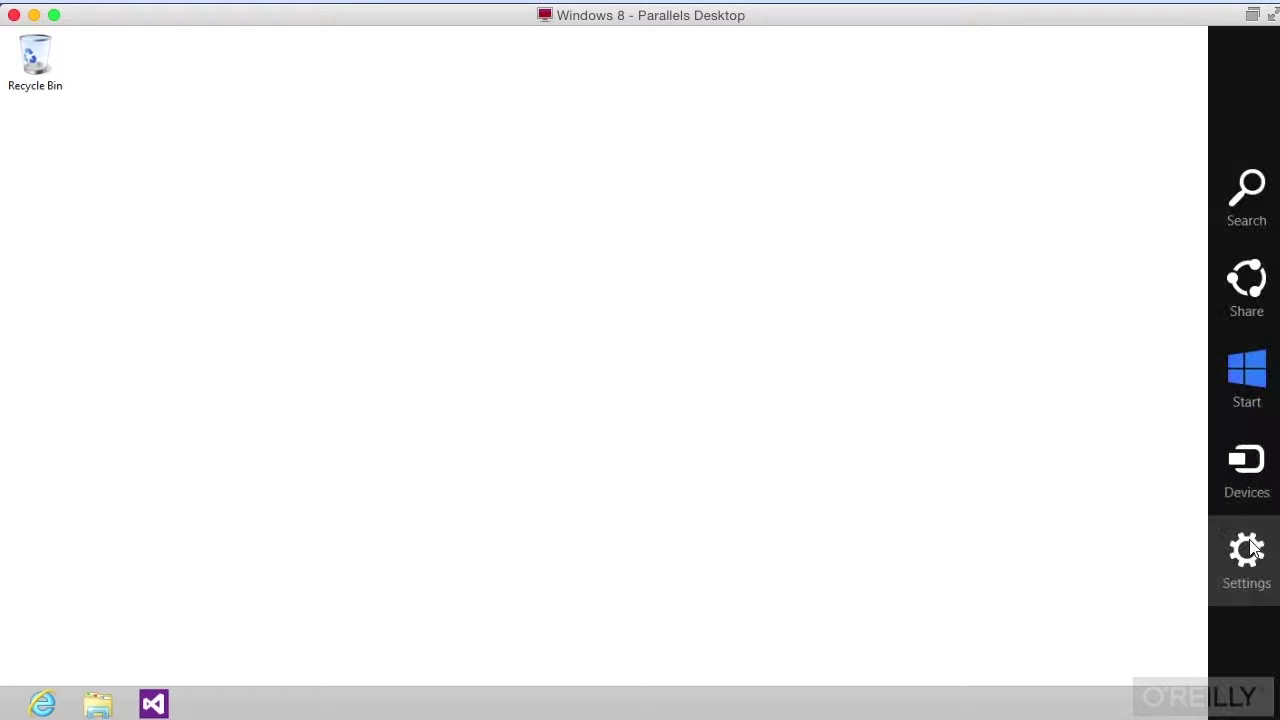
# - Show the available Wi-Fi networks from the Settings charm and select ZoeyWasHere
pyautogui.click(1250, 551)
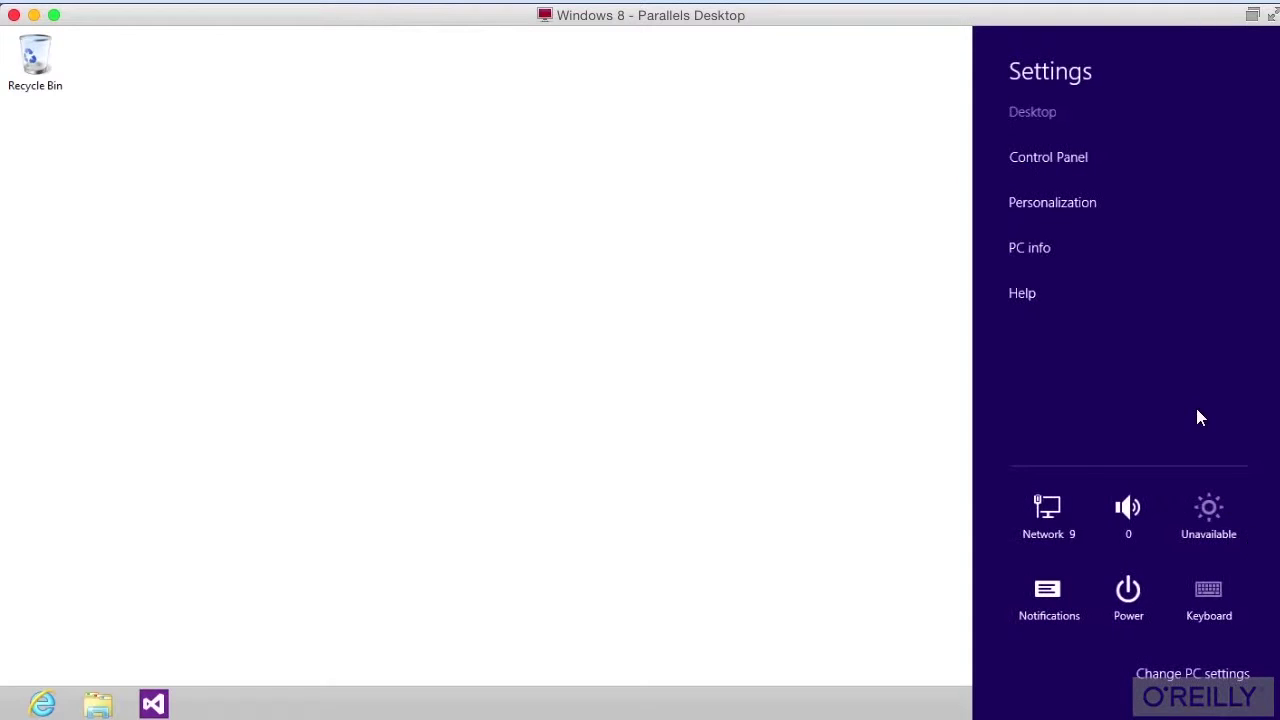
pyautogui.click(1055, 515)
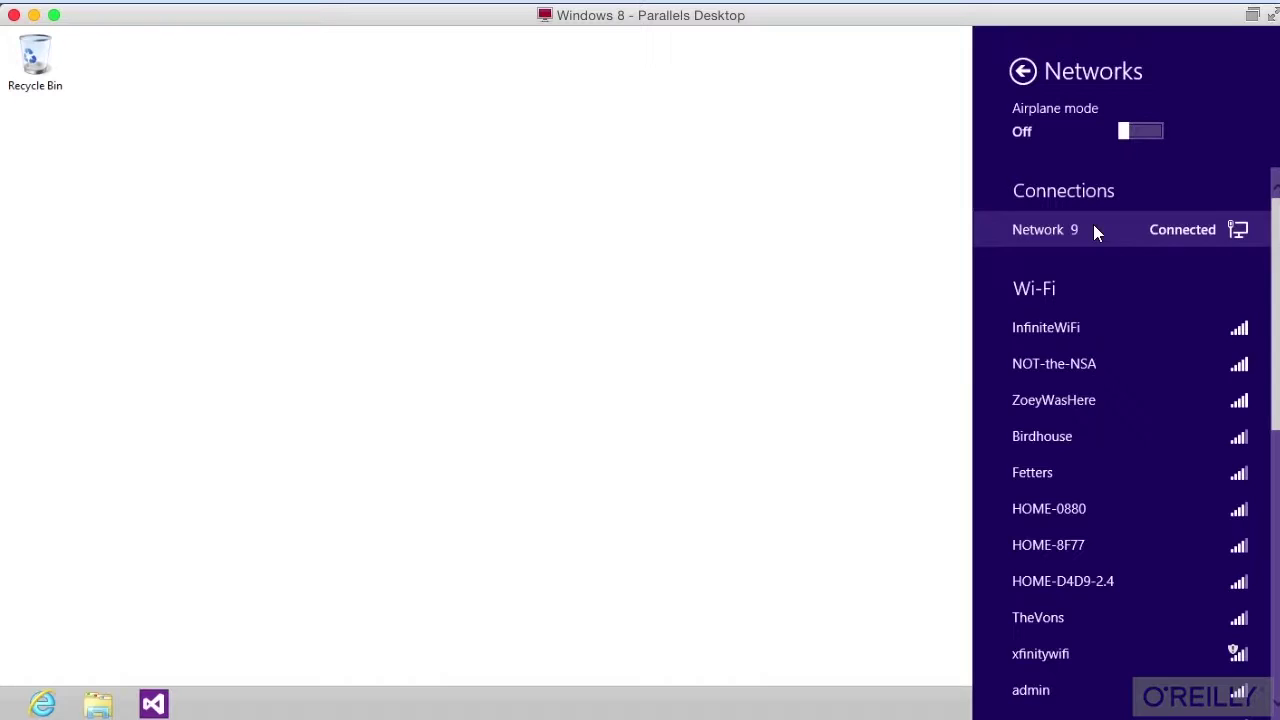
pyautogui.scroll(-1, 1087, 406)
pyautogui.scroll(-4, 1086, 403)
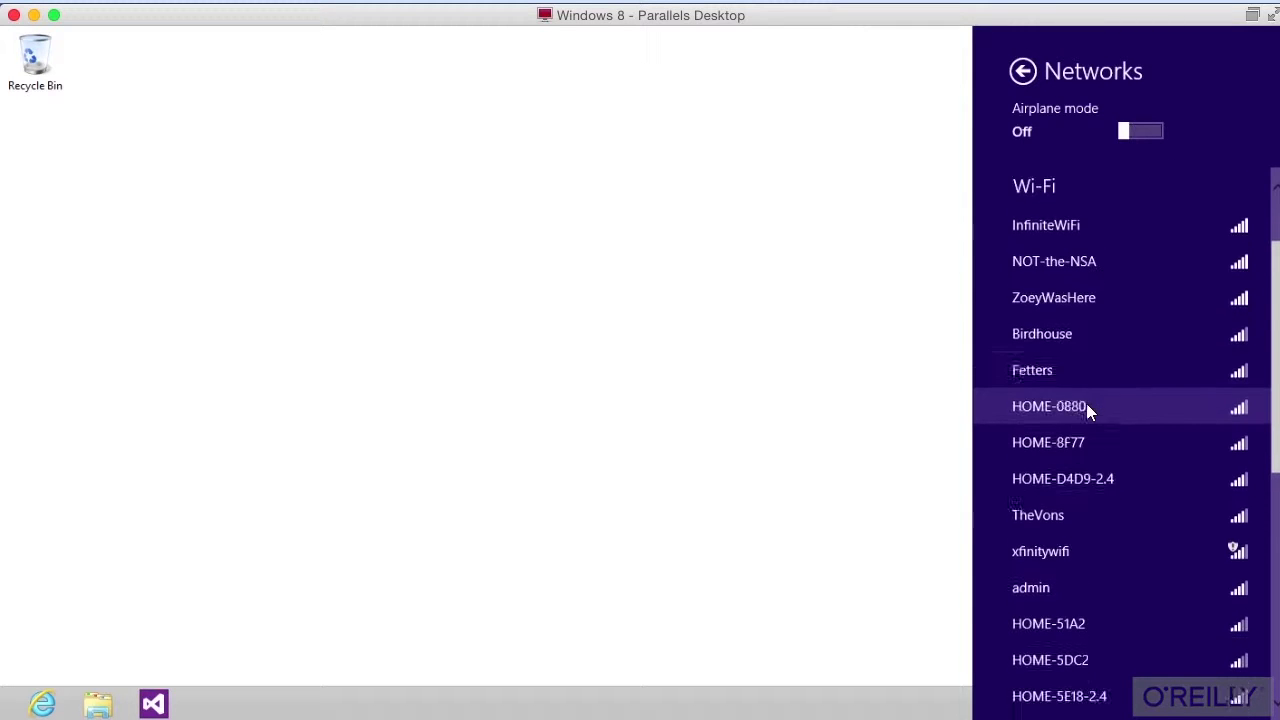
pyautogui.scroll(-4, 1086, 403)
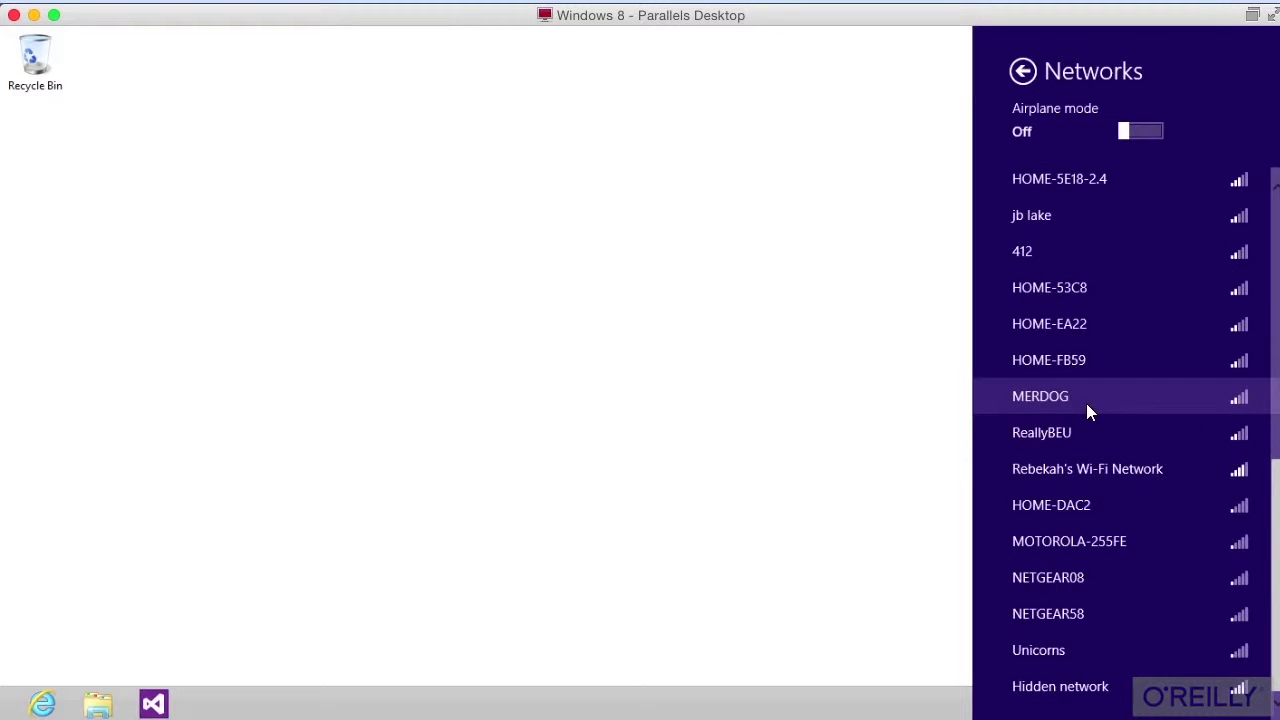
pyautogui.scroll(7, 1096, 524)
pyautogui.scroll(2, 1097, 524)
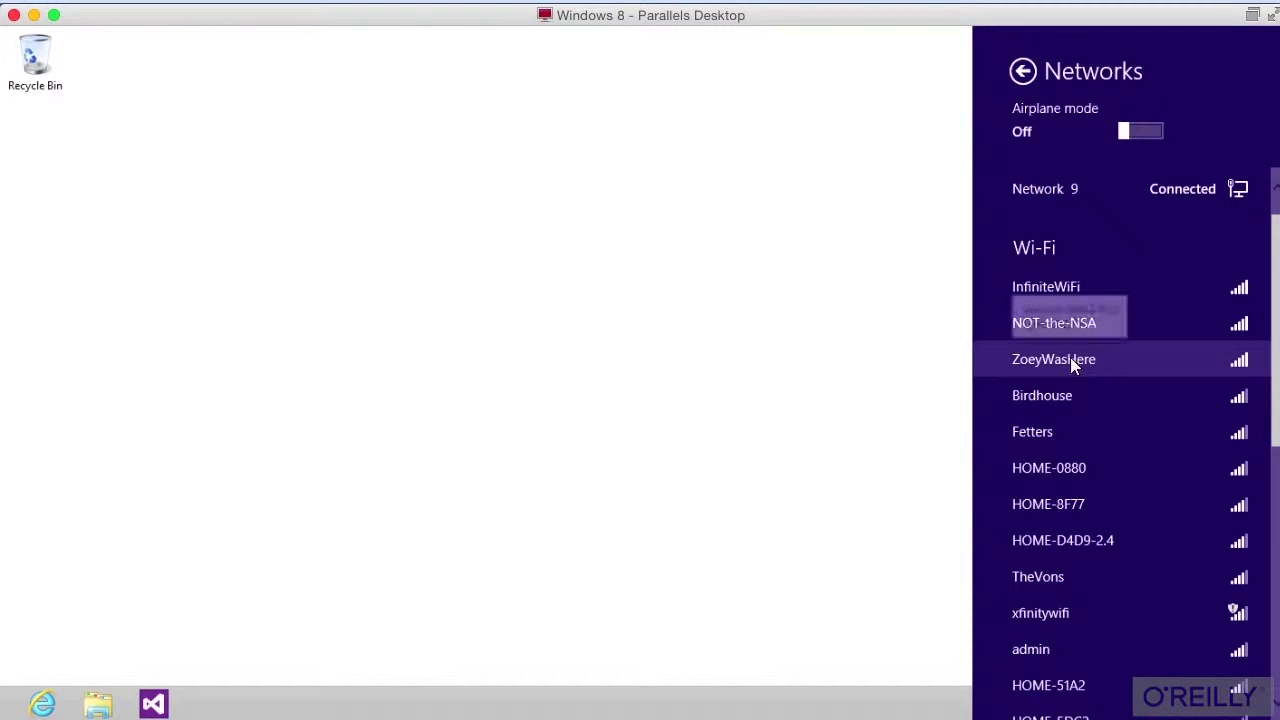
pyautogui.click(1070, 360)
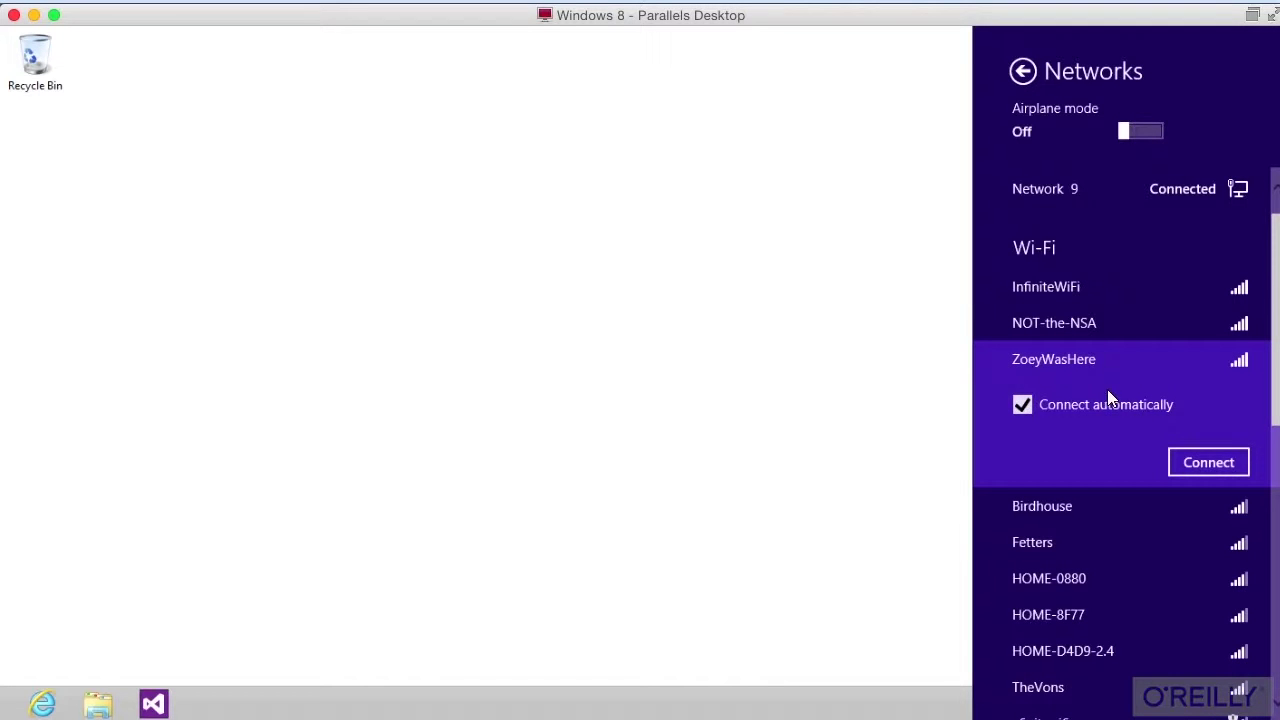
# - Connect to ZoeyWasHere with the network security key and decline sharing and device connection
pyautogui.click(1220, 462)
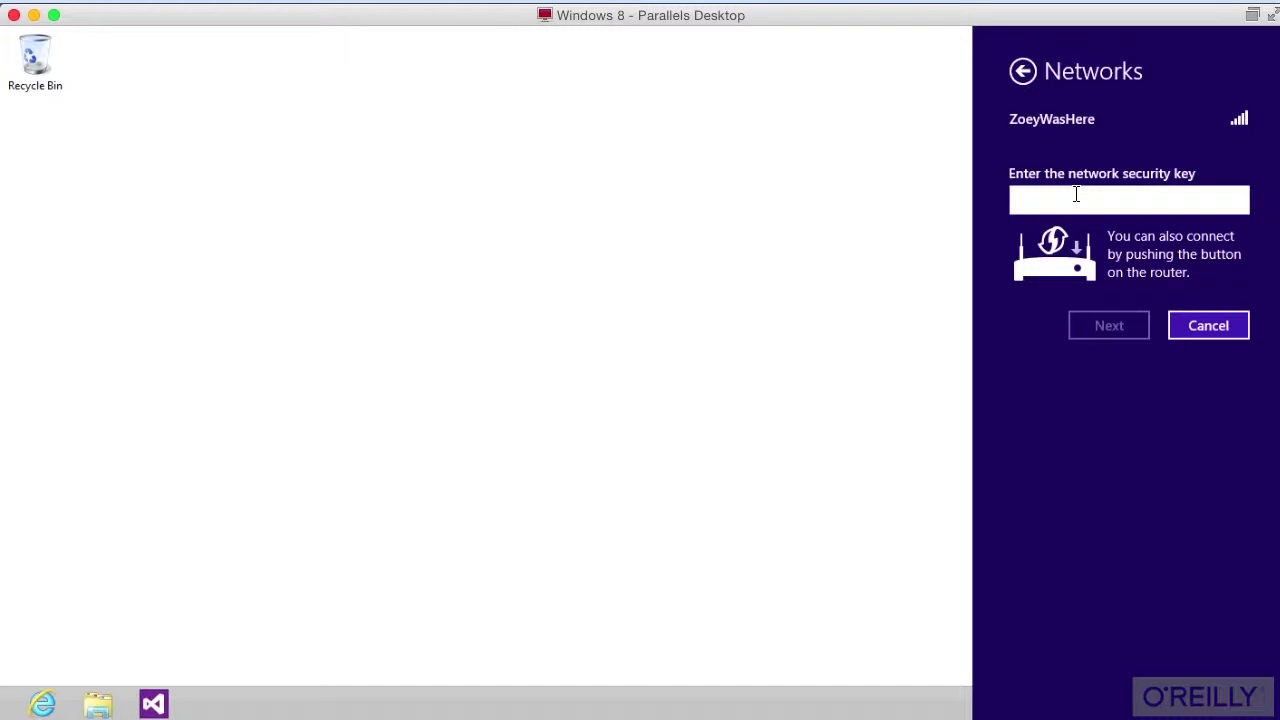
pyautogui.write('************')
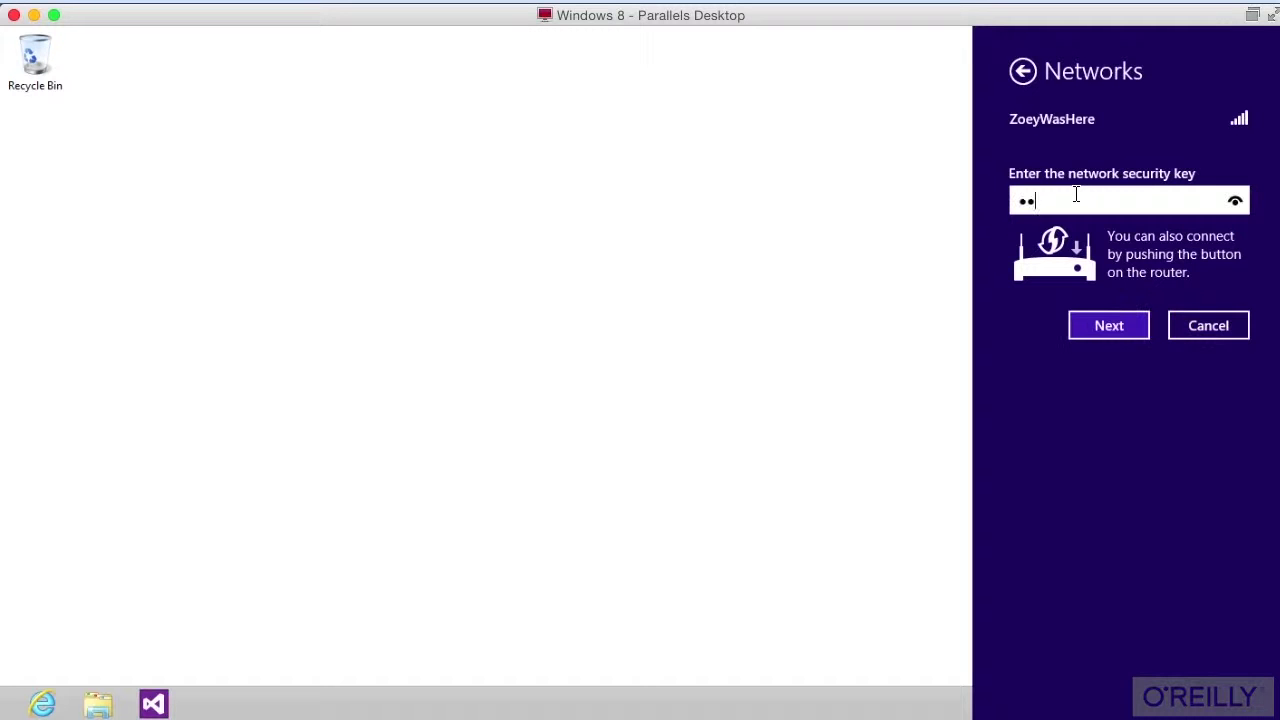
pyautogui.write('**')
pyautogui.click(1094, 324)
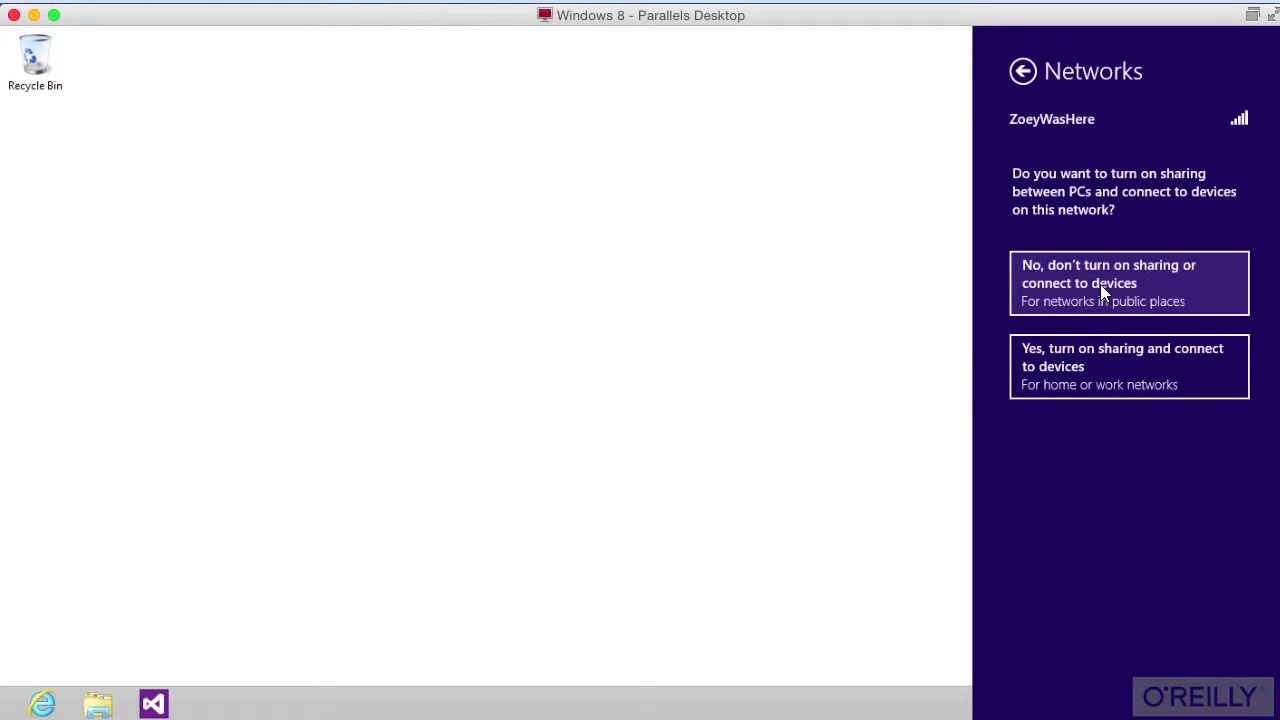
pyautogui.click(1100, 284)
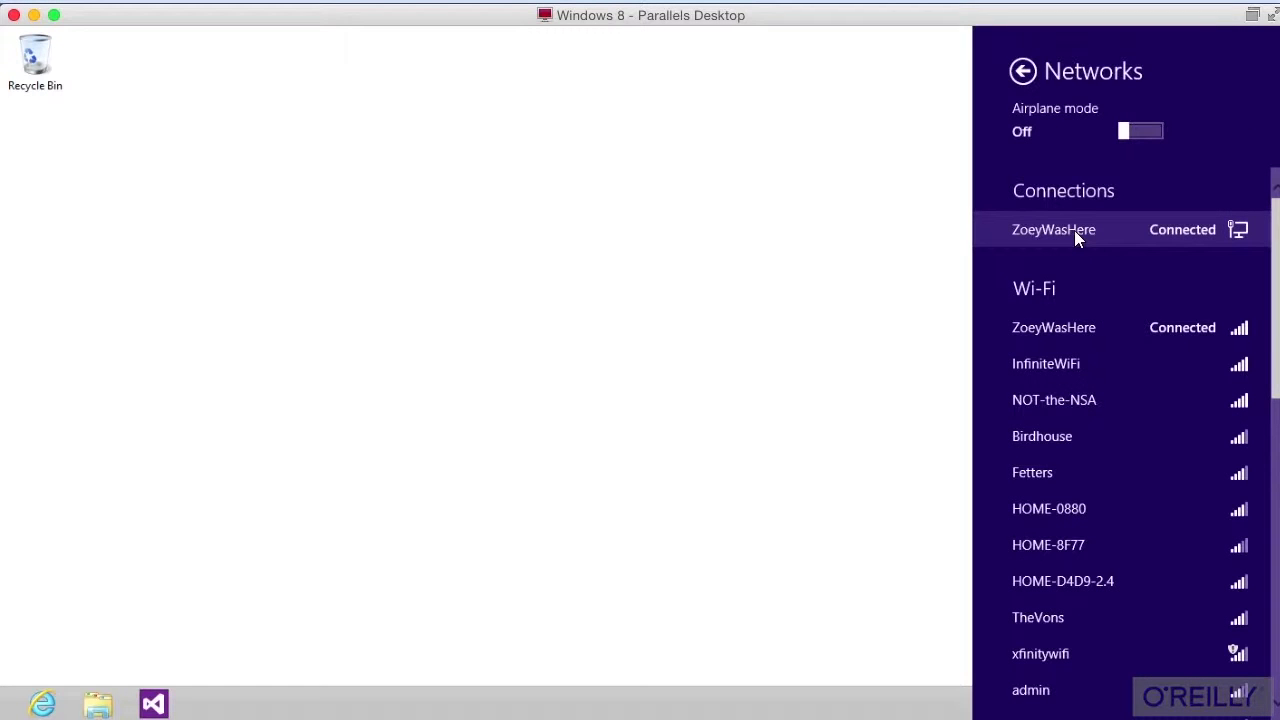
# - Dismiss the Networks pane and open Control Panel's Network and Internet > Network and Sharing Center
pyautogui.click(714, 314)
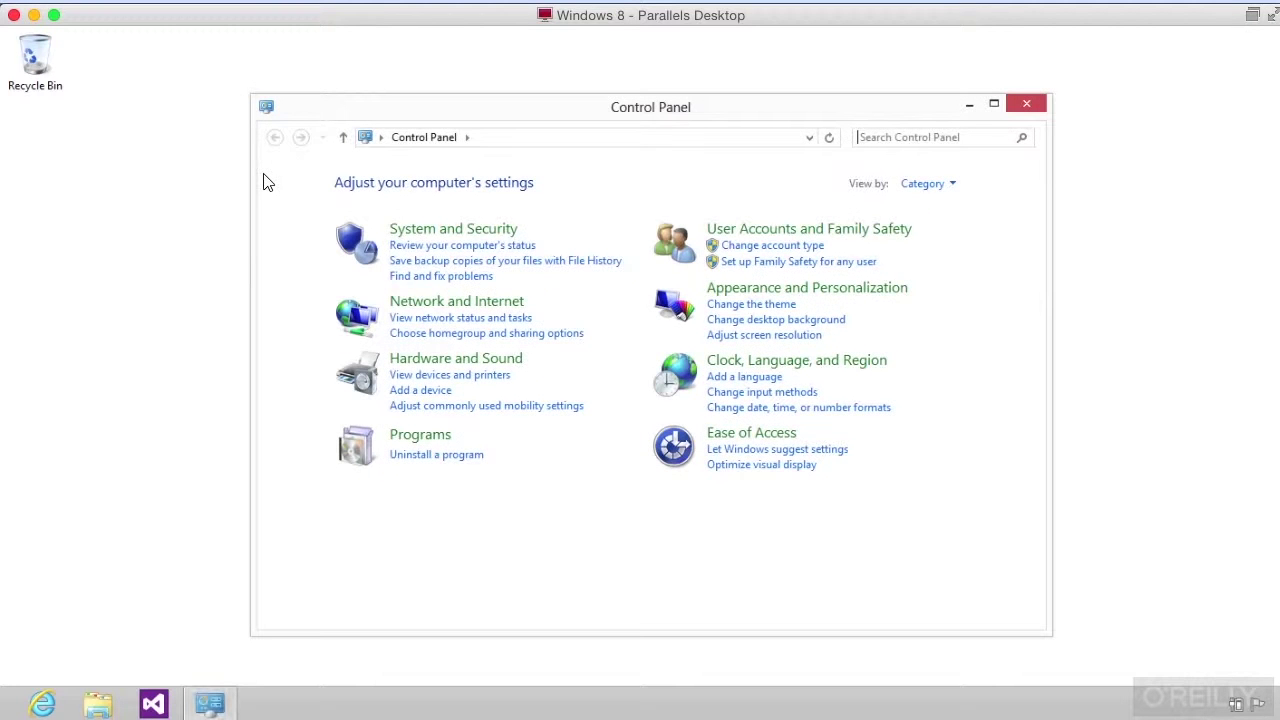
pyautogui.click(436, 312)
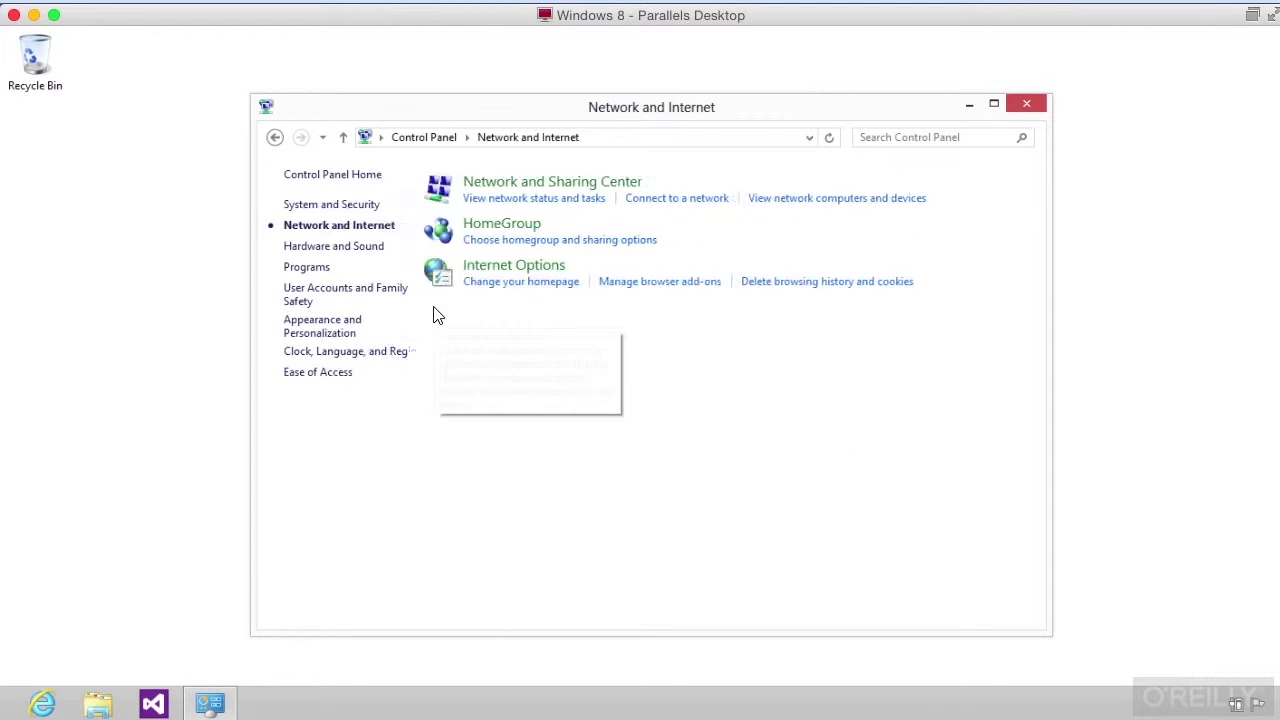
pyautogui.click(571, 190)
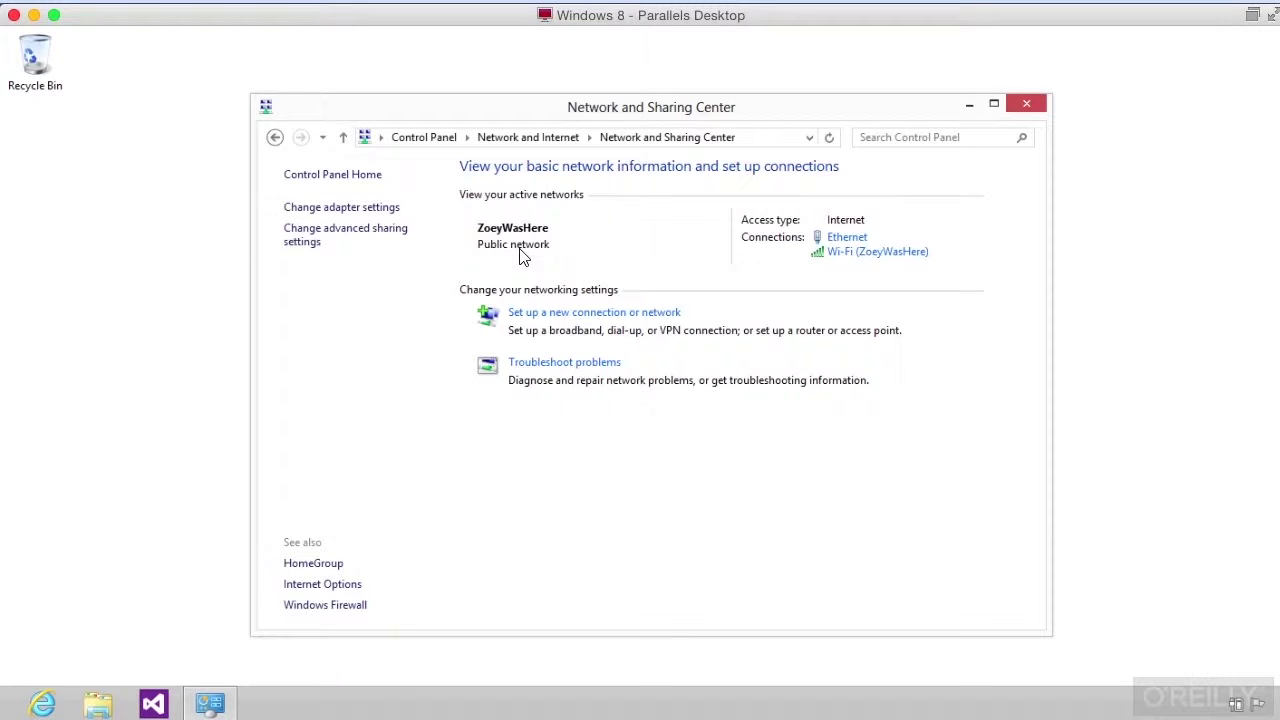
pyautogui.click(872, 253)
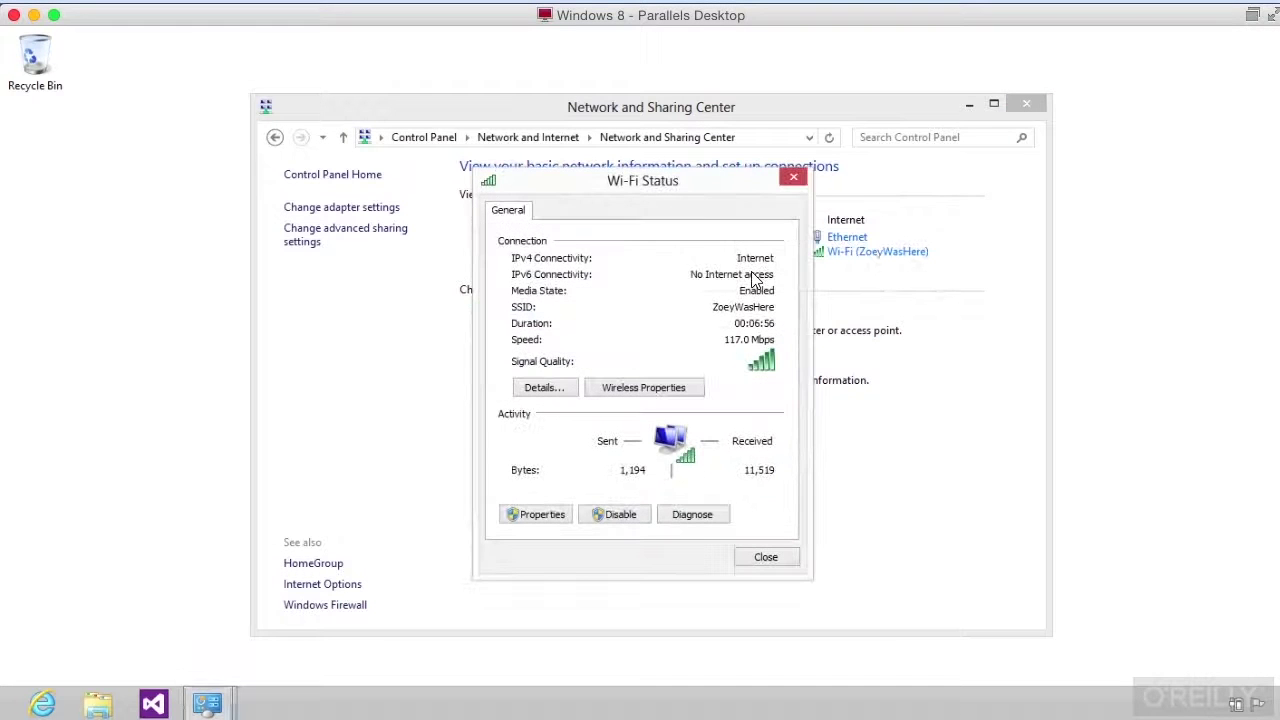
pyautogui.click(627, 392)
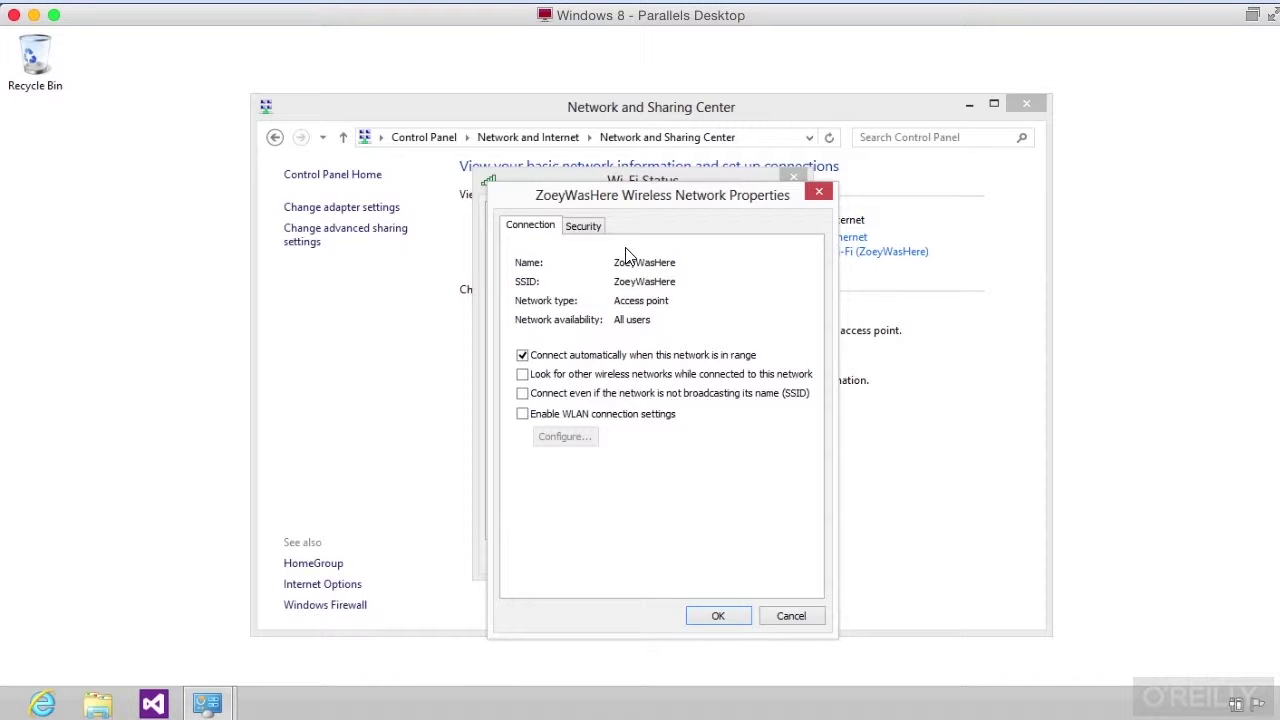
pyautogui.click(582, 230)
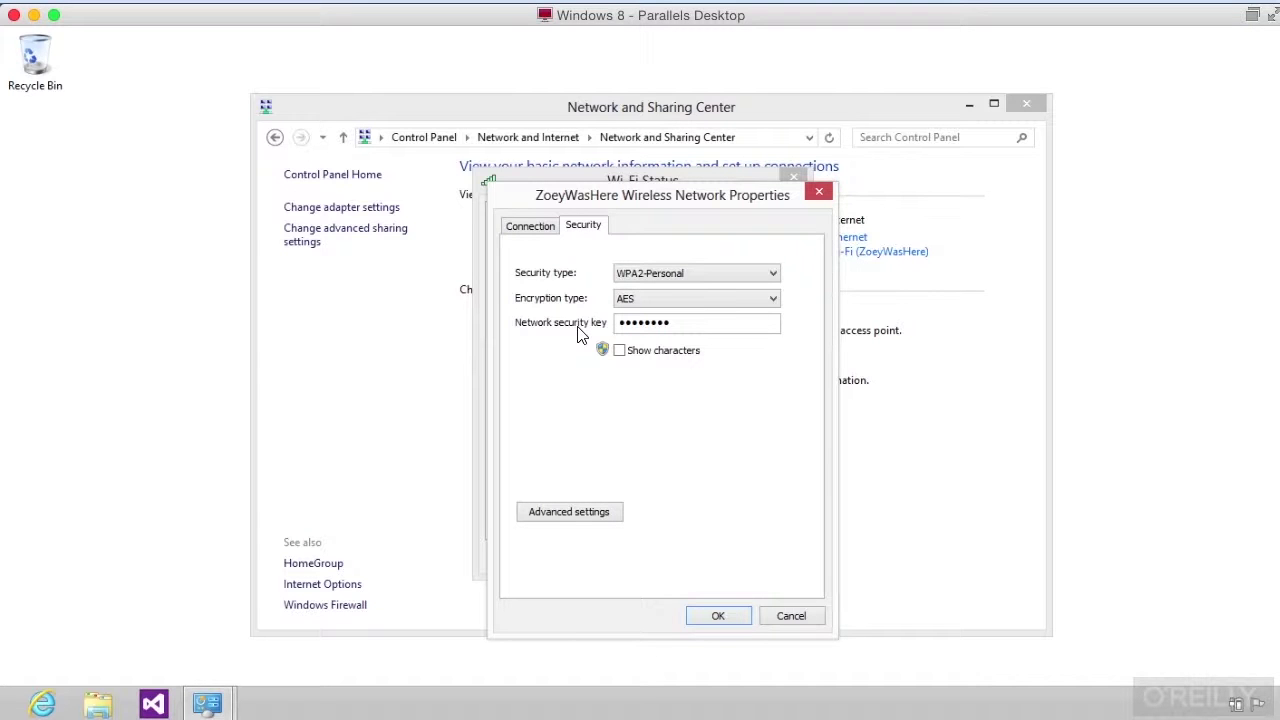
pyautogui.click(802, 622)
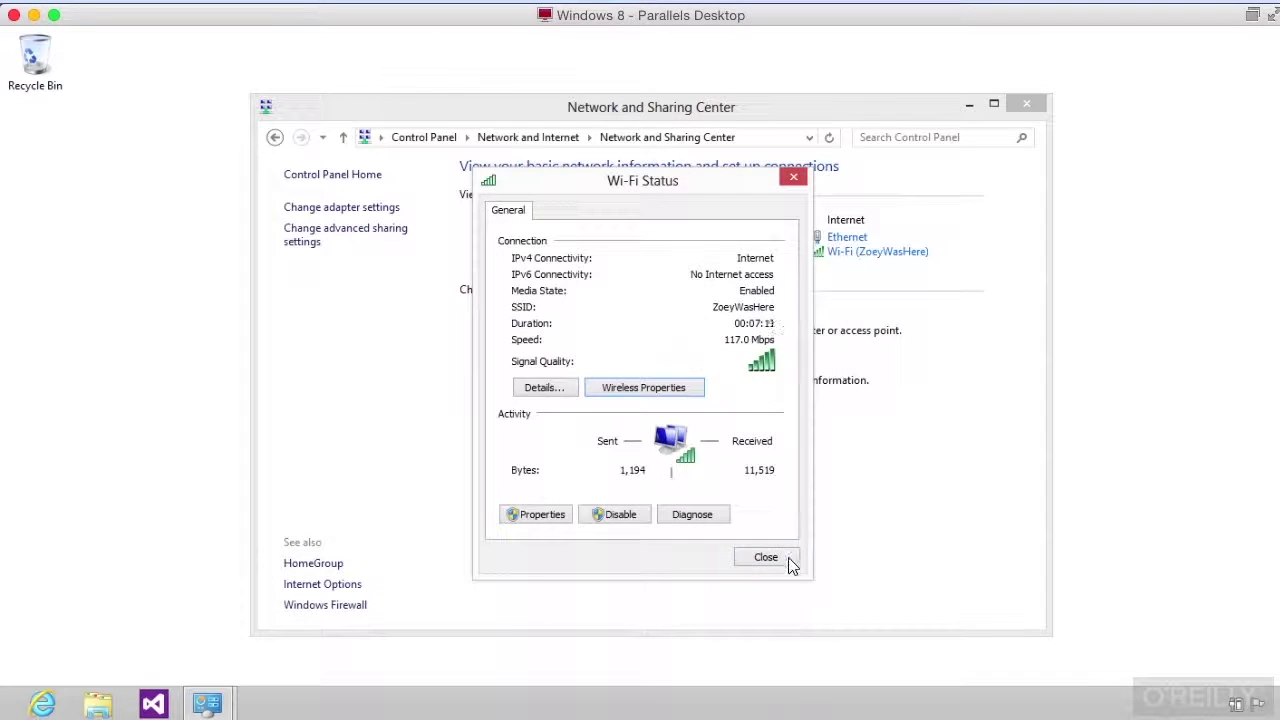
pyautogui.click(788, 563)
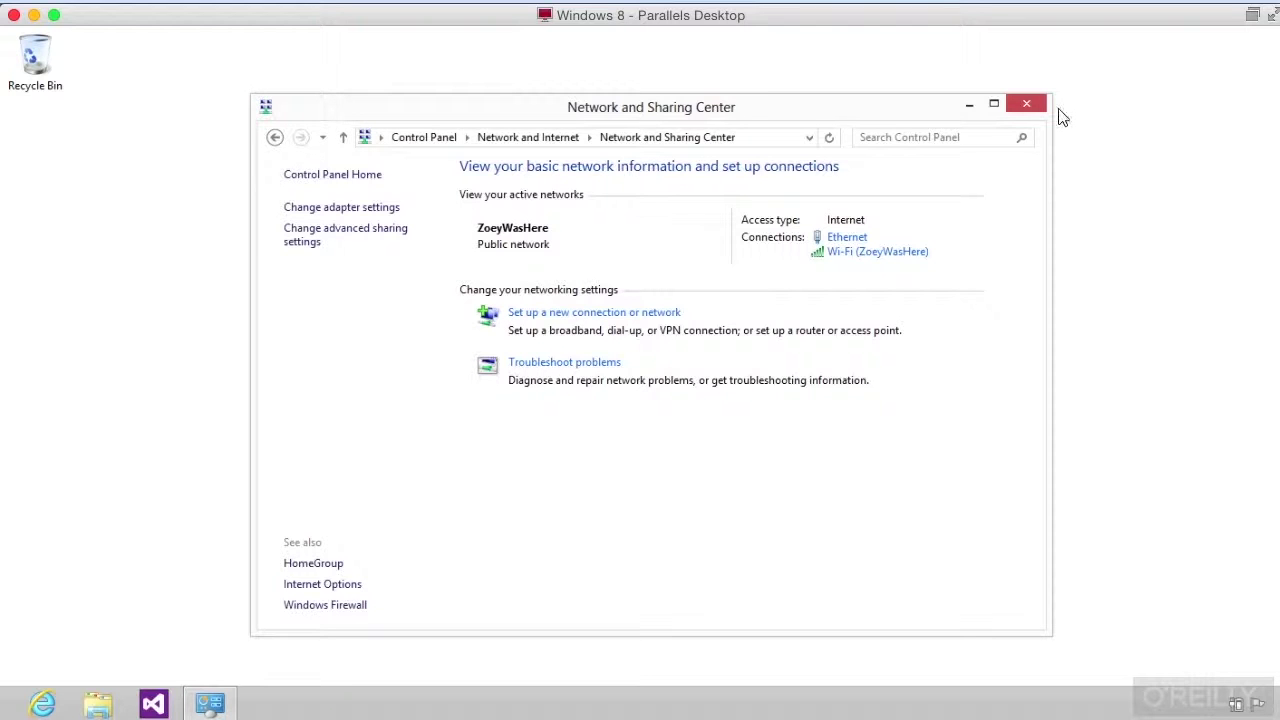
# - Close Network and Sharing Center and reopen the Networks pane from the Settings charm
pyautogui.click(1030, 106)
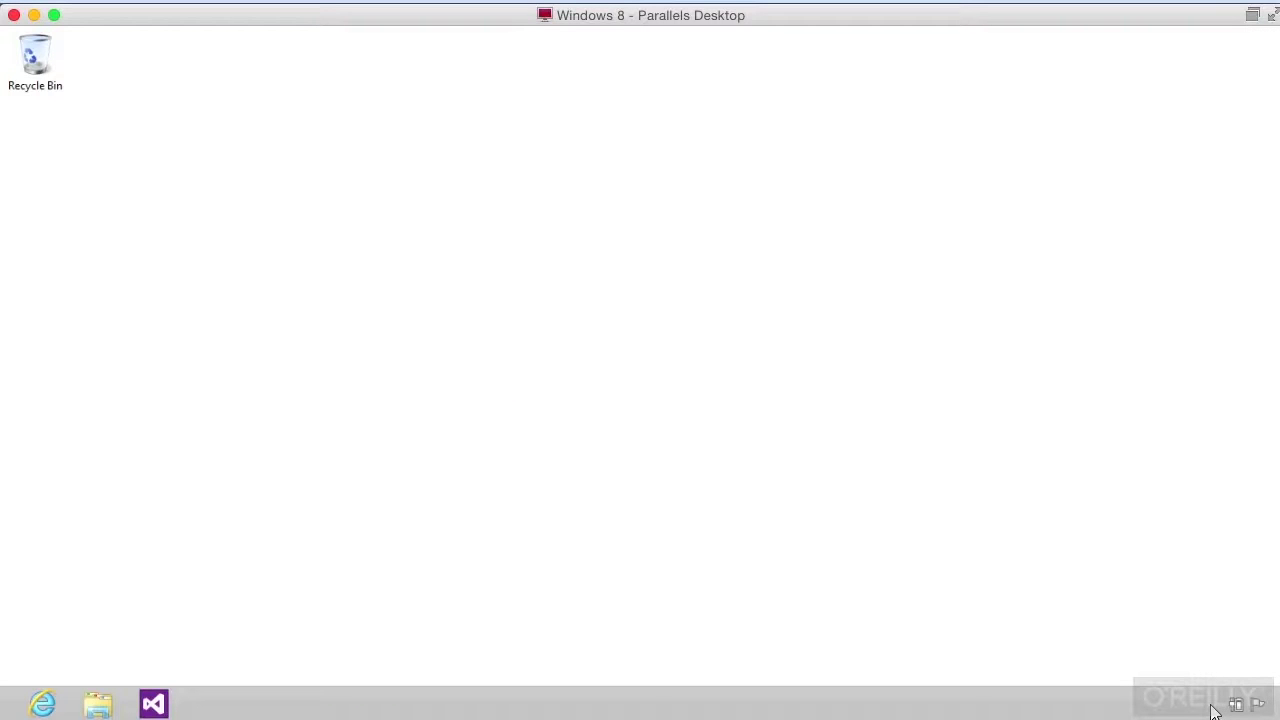
pyautogui.moveTo(1275, 715)
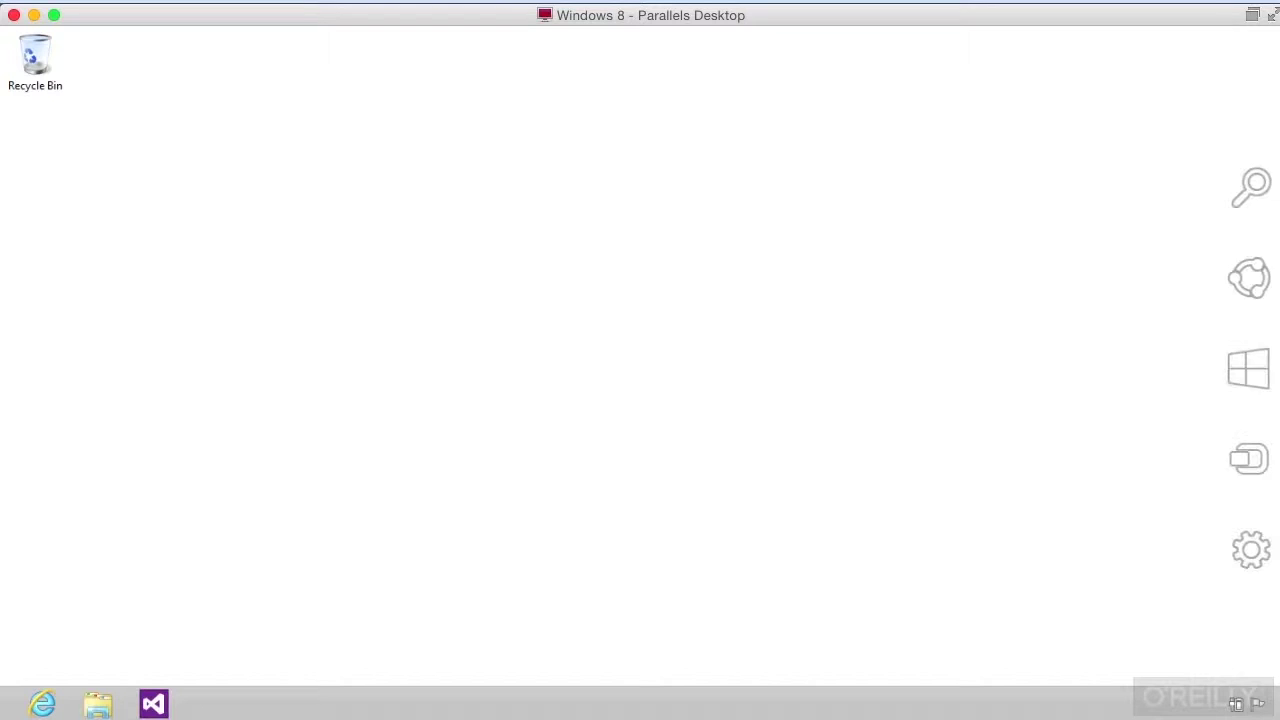
pyautogui.click(1250, 552)
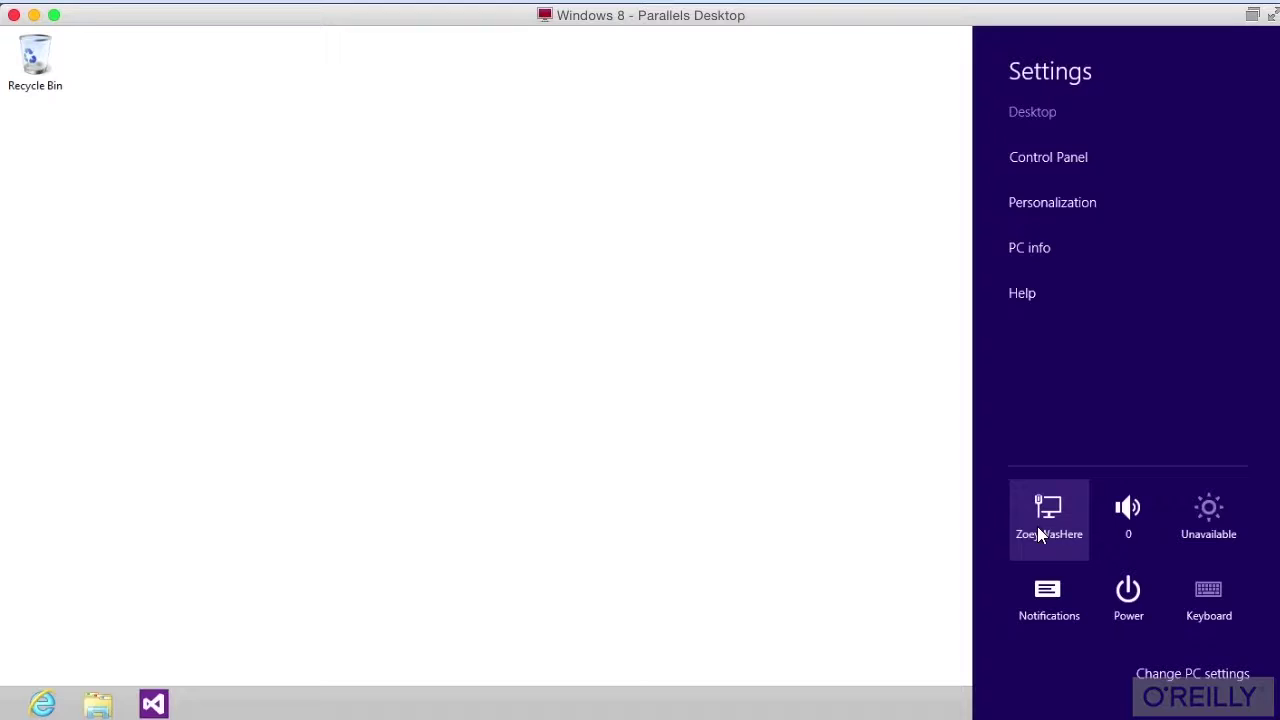
pyautogui.click(1037, 526)
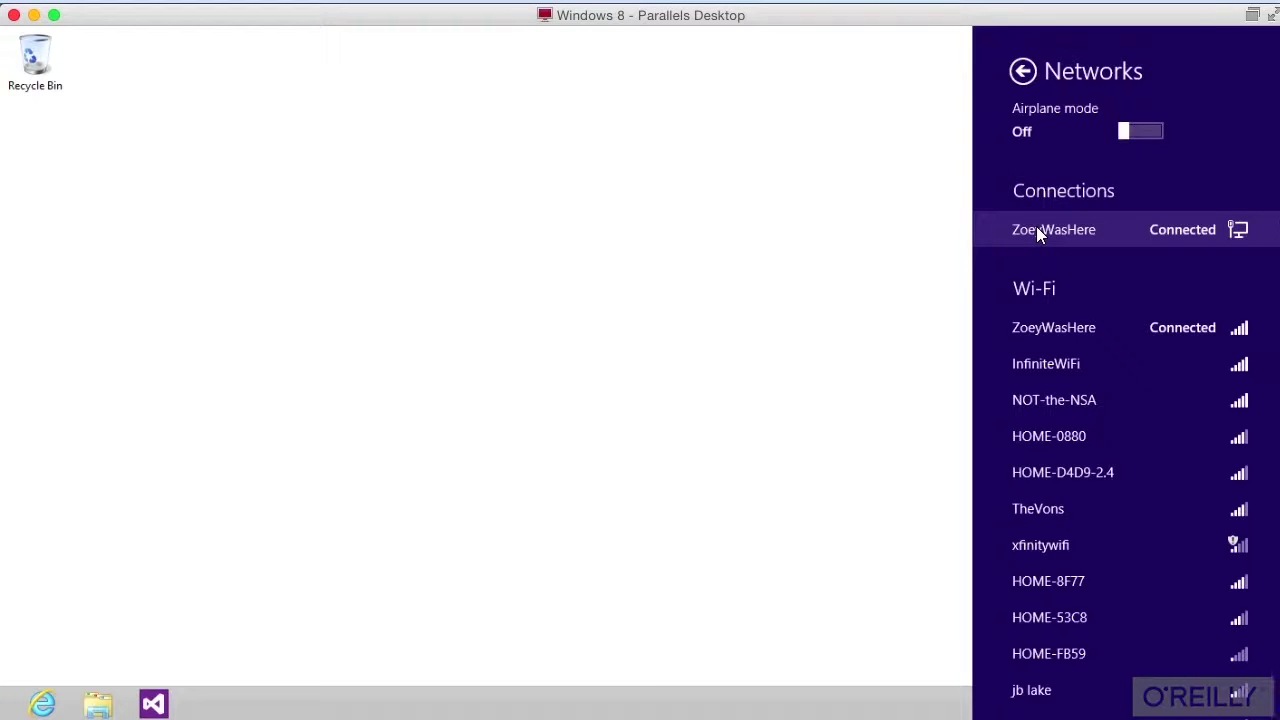
# - Scroll through the Networks pane to review ZoeyWasHere's Connected status
pyautogui.scroll(-2, 1076, 371)
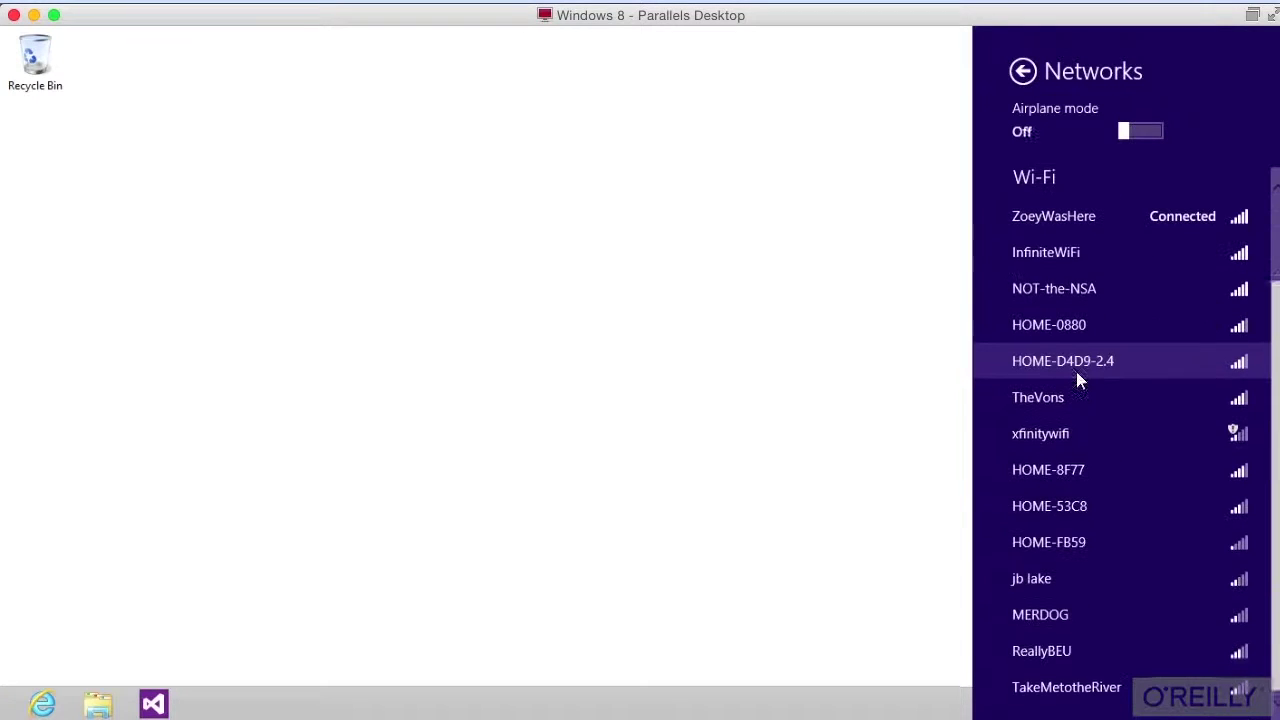
pyautogui.scroll(2, 1077, 374)
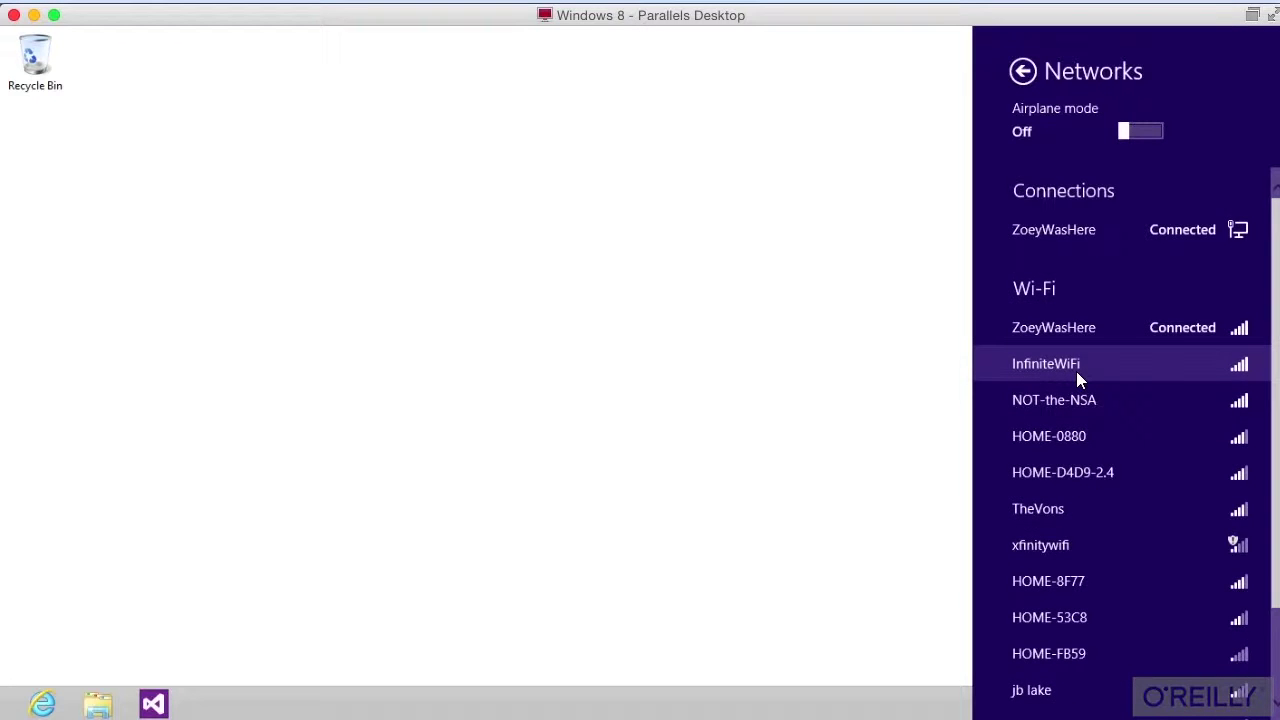
pyautogui.scroll(-2, 1076, 371)
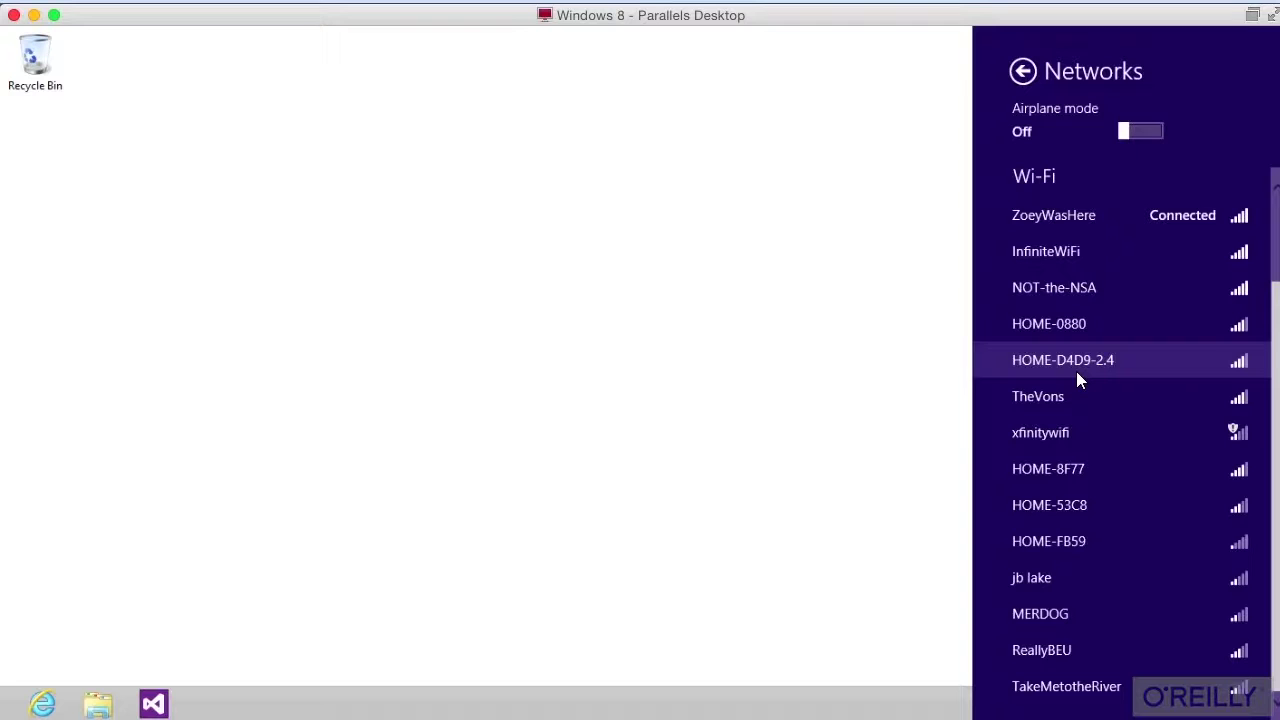
pyautogui.scroll(2, 1076, 371)
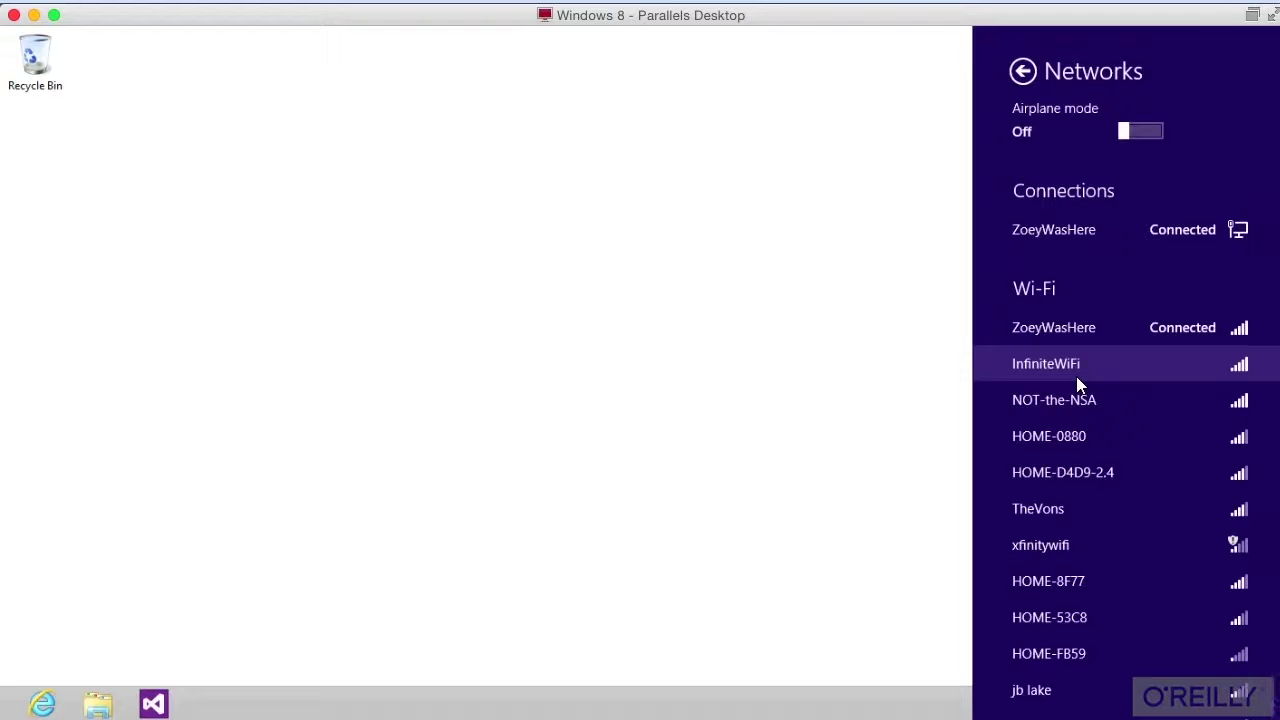
pyautogui.scroll(-2, 1078, 384)
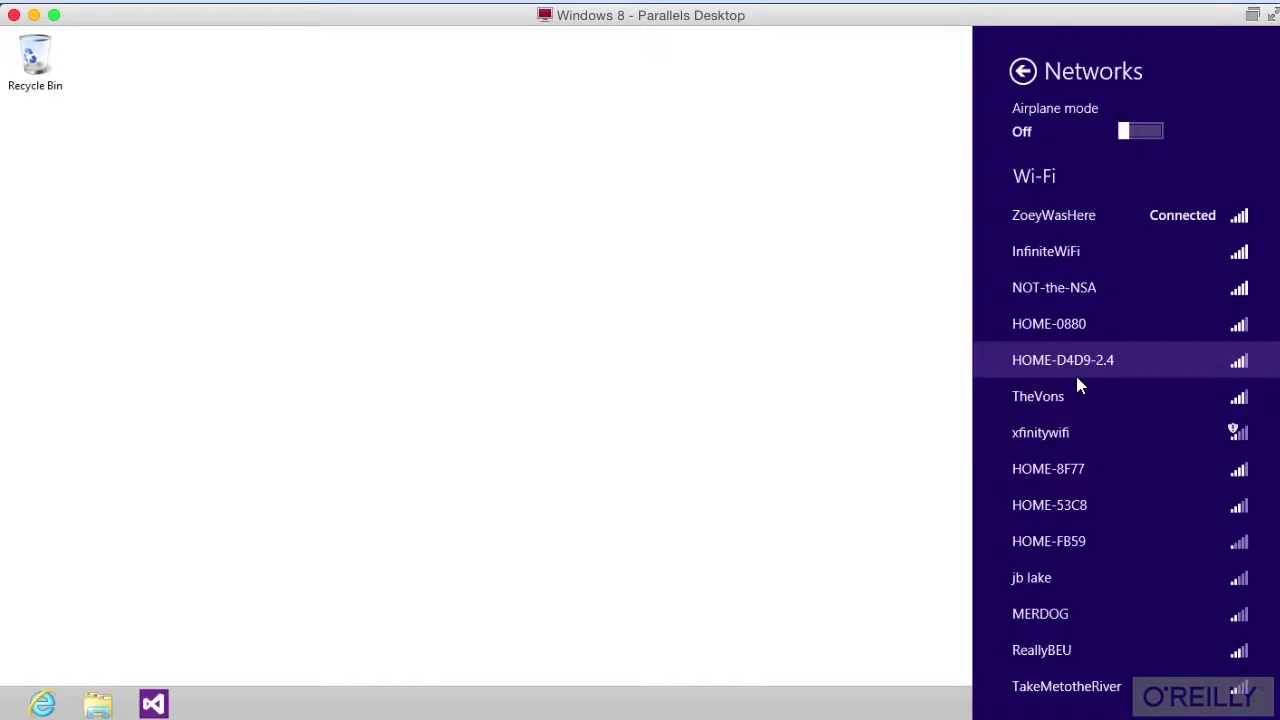
pyautogui.scroll(2, 1077, 379)
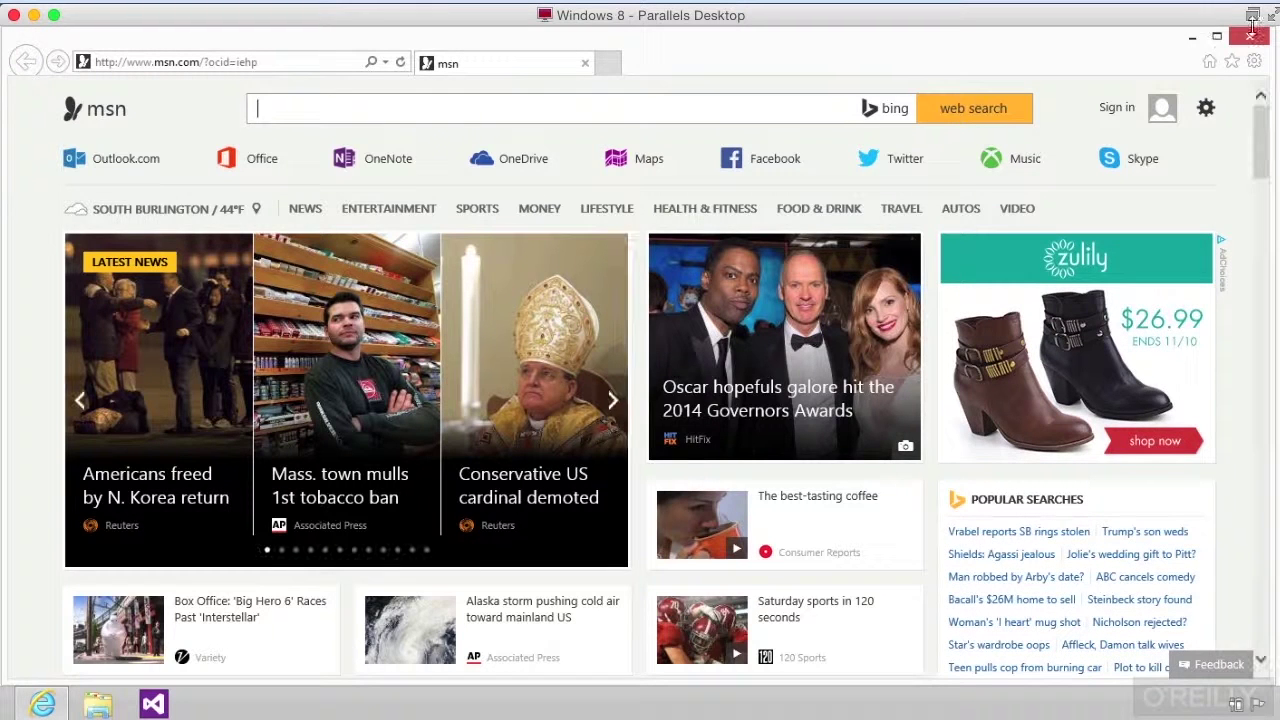
# - Close the Internet Explorer window
pyautogui.click(1248, 37)
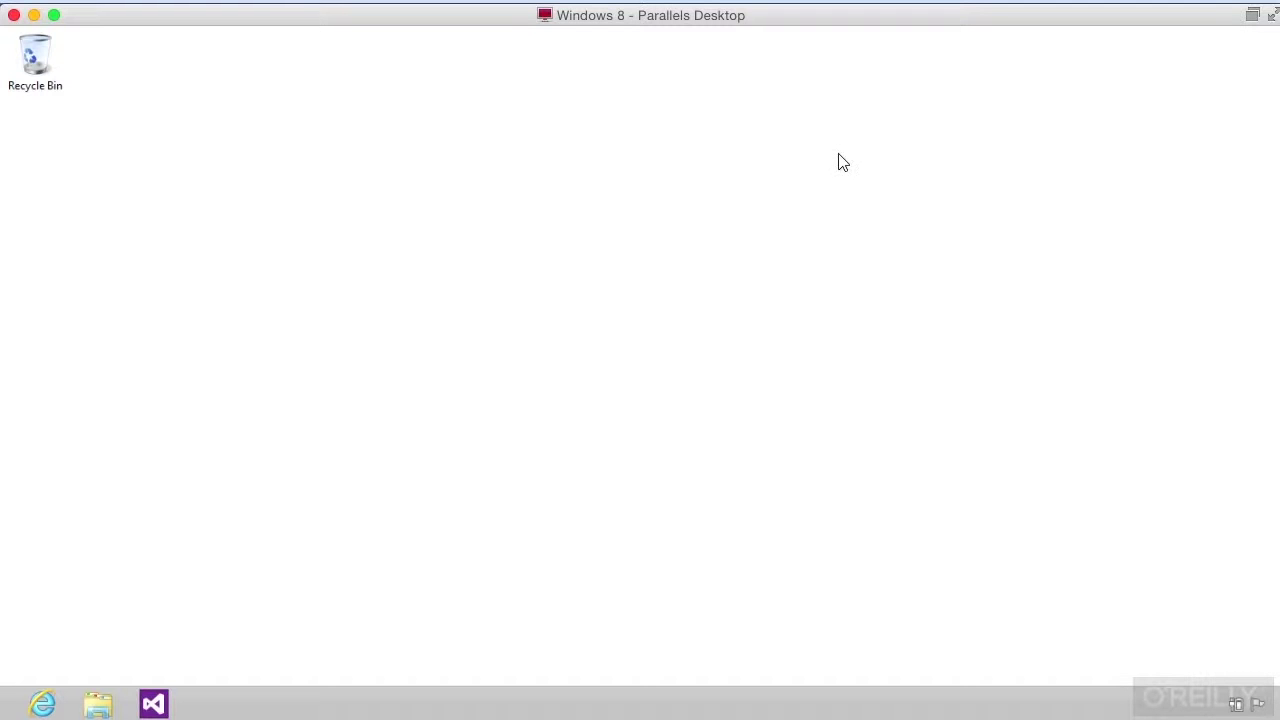
# - Launch Command Prompt via the Start search for cmd and run ipconfig
pyautogui.moveTo(1278, 672)
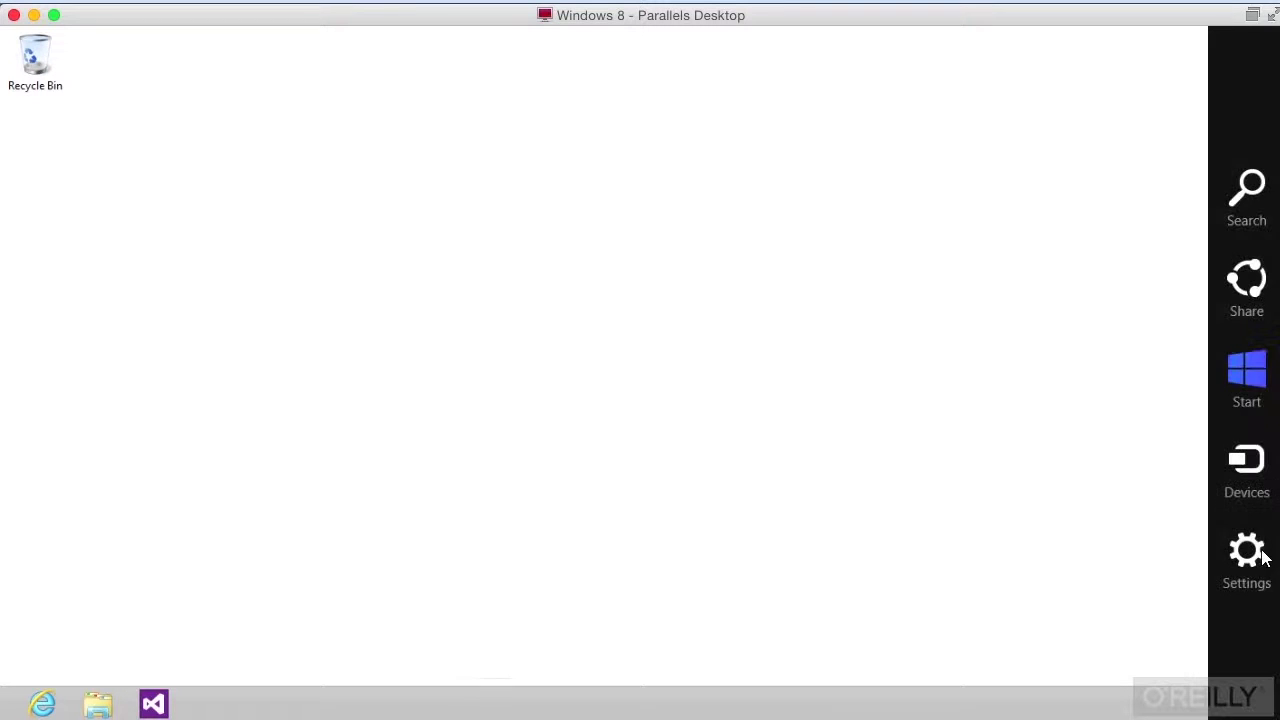
pyautogui.click(1248, 368)
pyautogui.write('cmd')
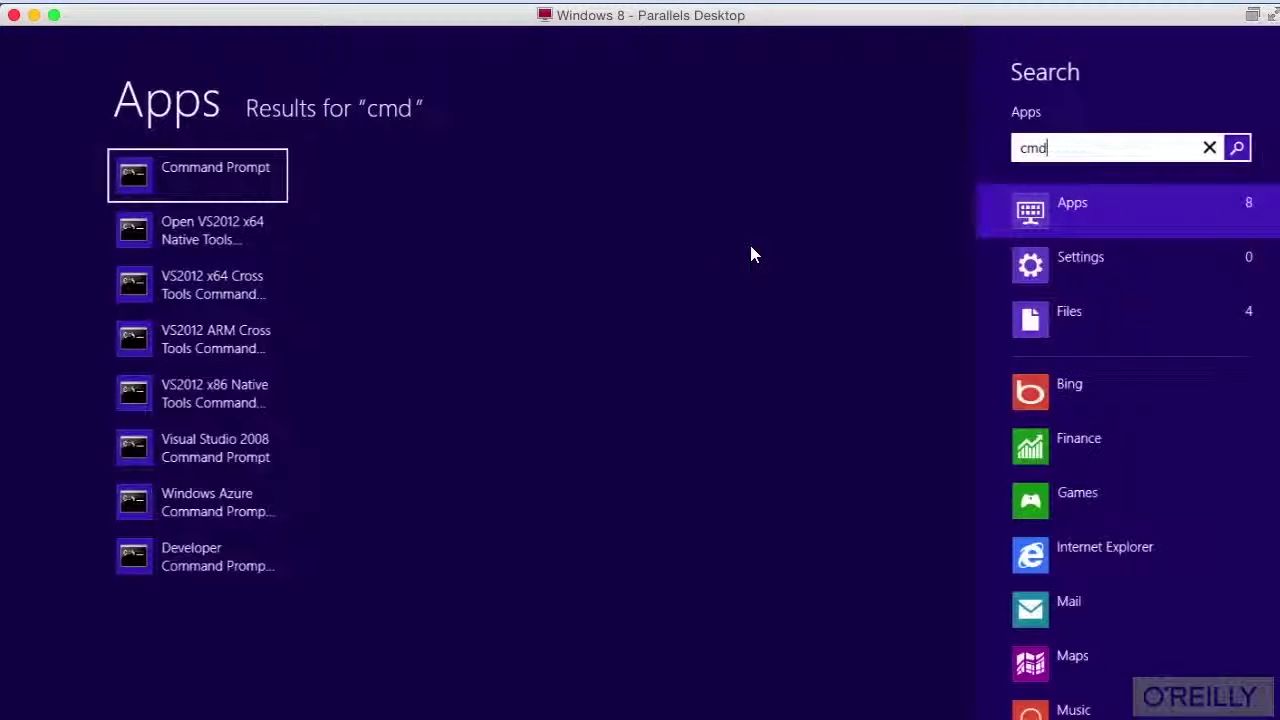
pyautogui.press('Return')
pyautogui.write('ipconfig')
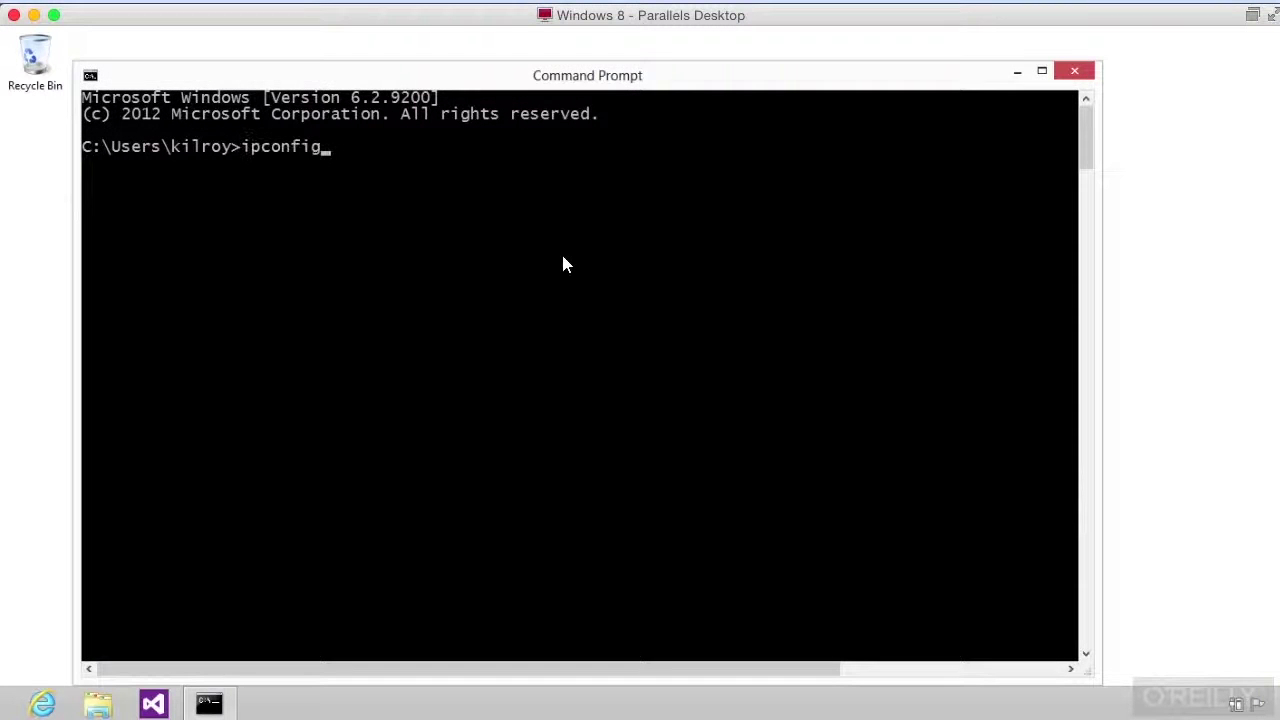
pyautogui.press('Return')
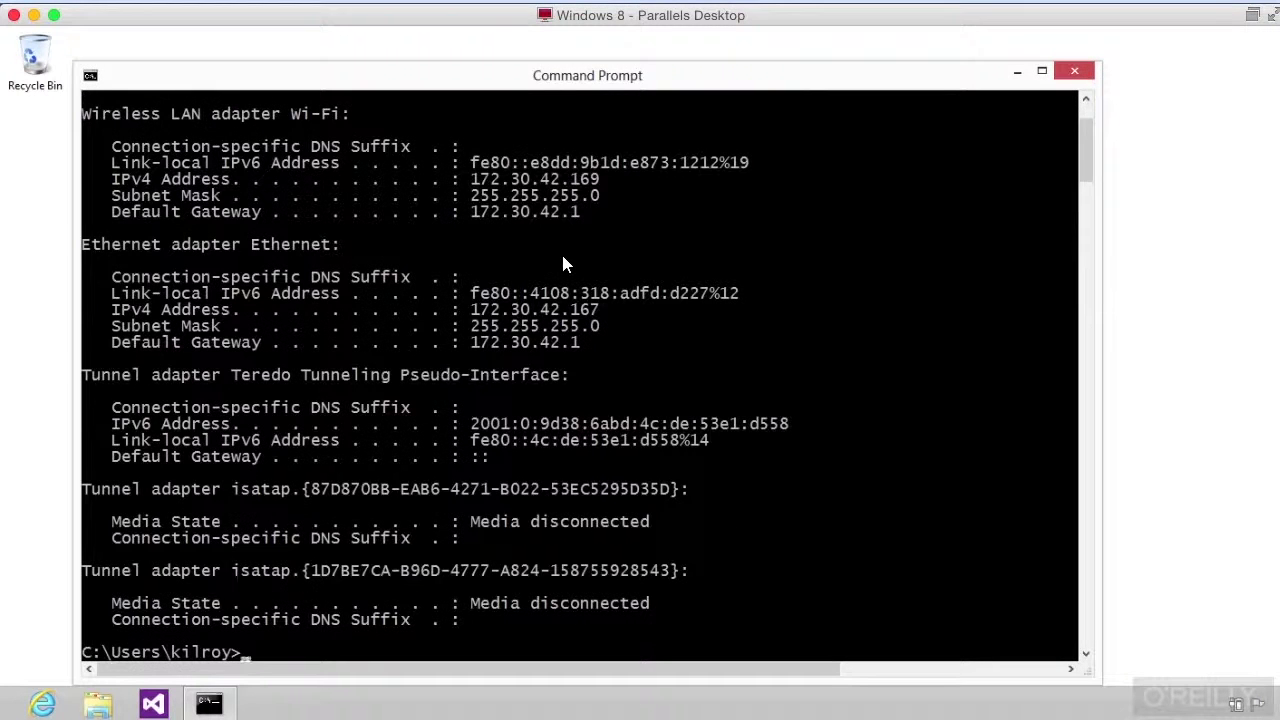
pyautogui.scroll(1, 563, 263)
pyautogui.scroll(2, 563, 263)
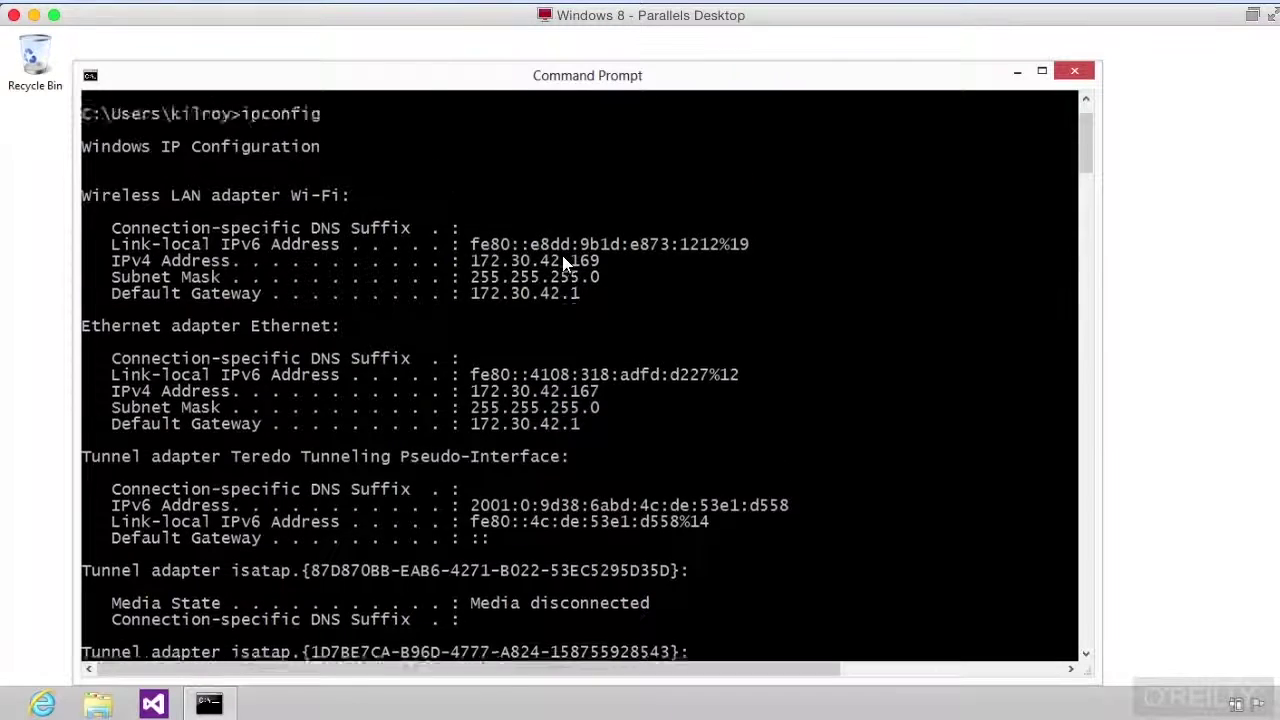
pyautogui.scroll(-7, 563, 263)
# - Run ipconfig /all and scroll up to review the full adapter details
pyautogui.press('Up')
pyautogui.write('/all')
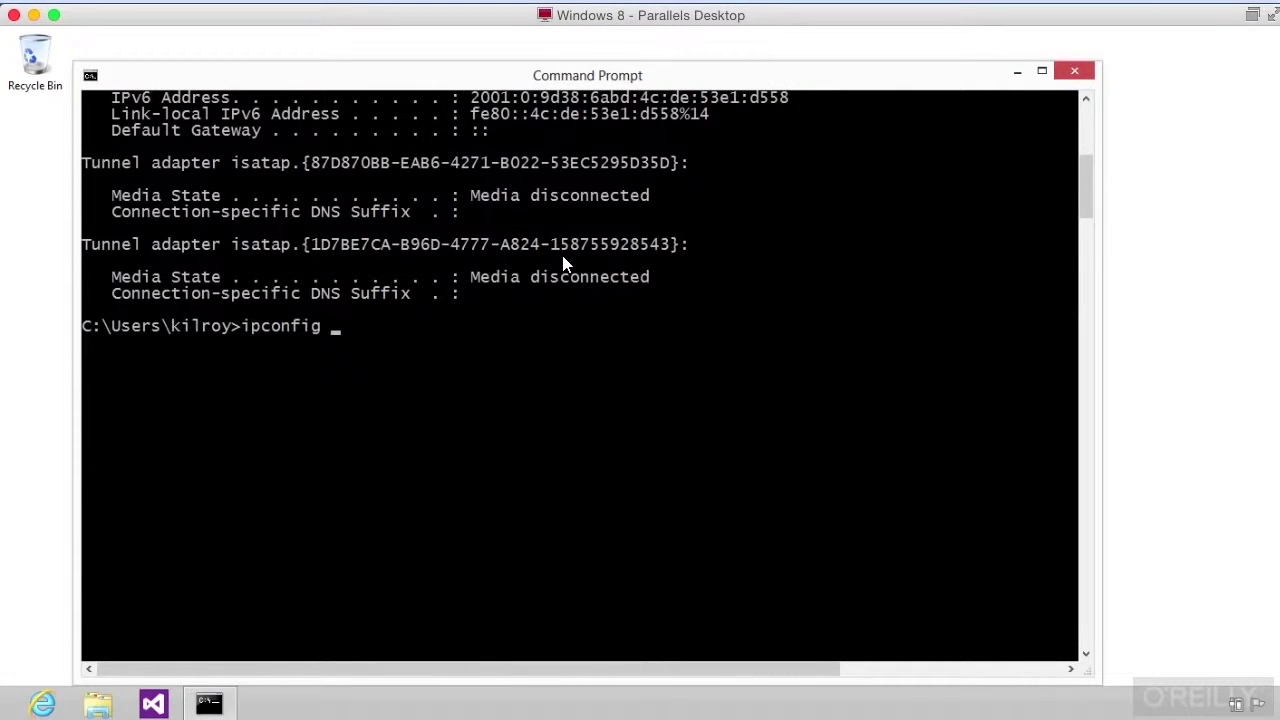
pyautogui.press('Return')
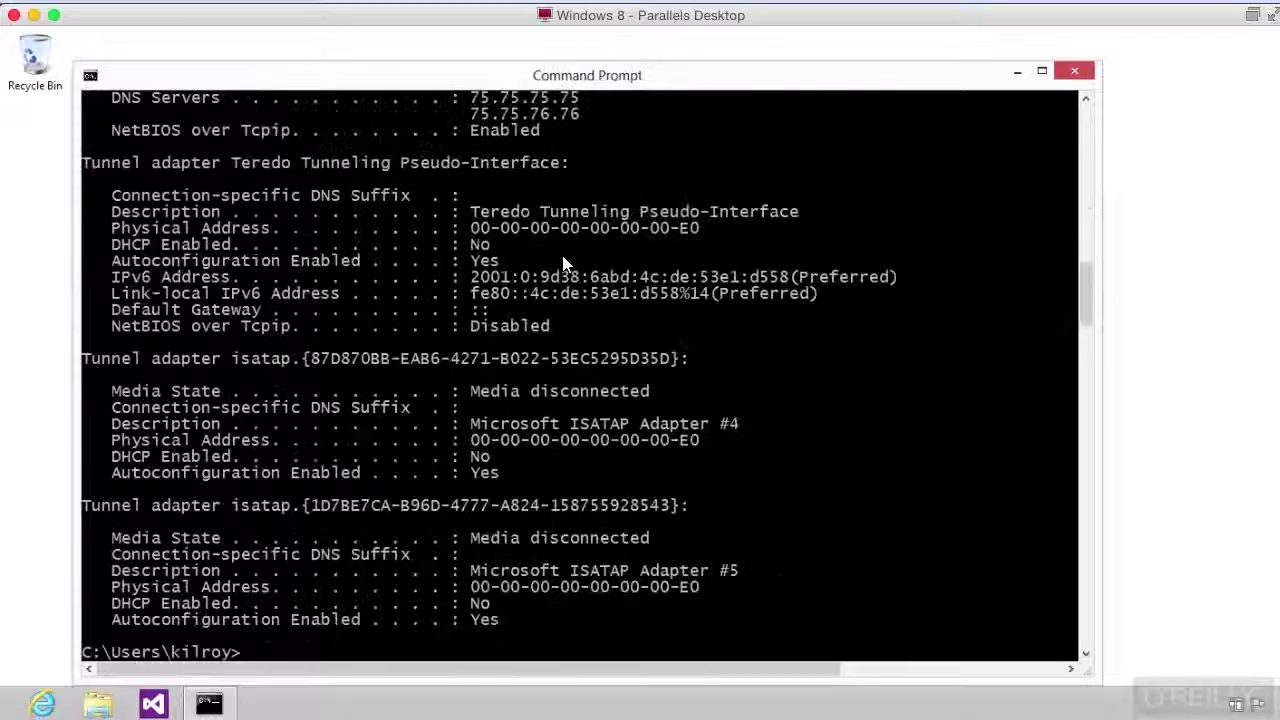
pyautogui.scroll(2, 563, 263)
pyautogui.scroll(3, 563, 262)
pyautogui.scroll(2, 563, 263)
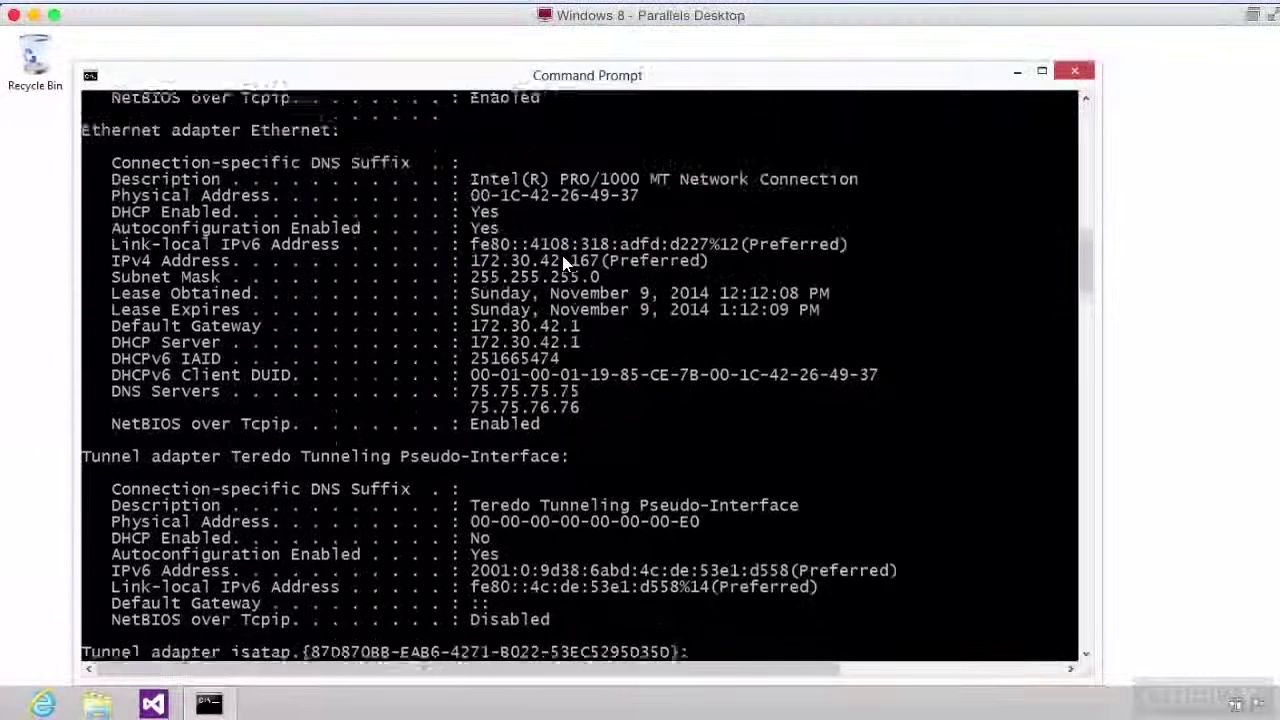